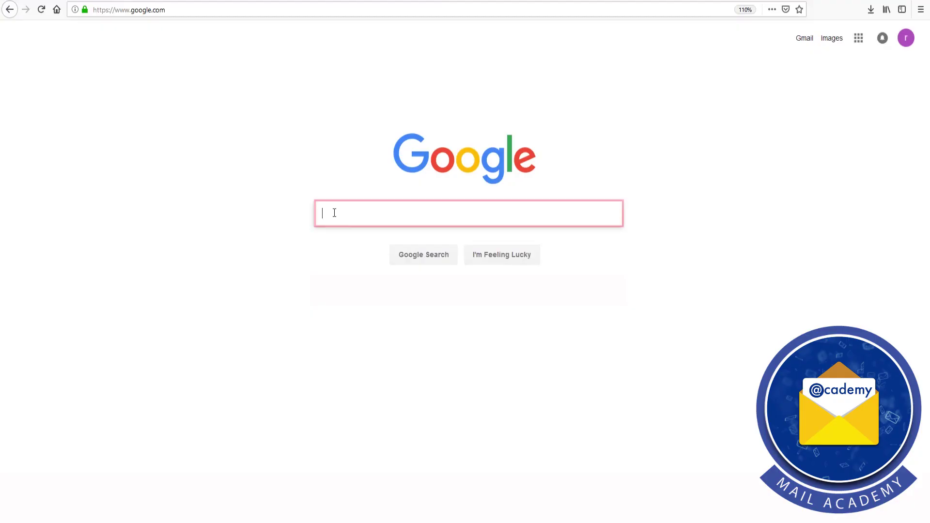
Search Google for 'bitrecover pst converter wizard'
{"action": "type", "text": "bitrecover"}
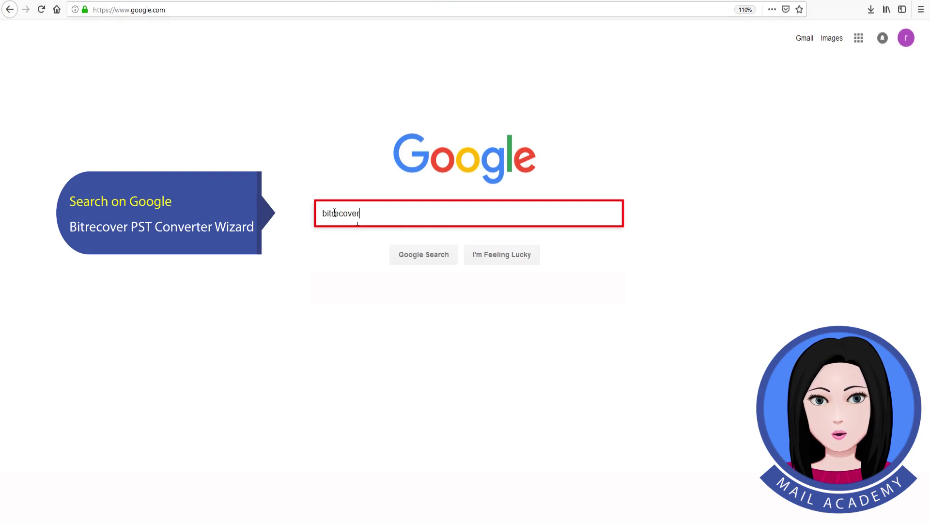
{"action": "type", "text": " pst converter wizard"}
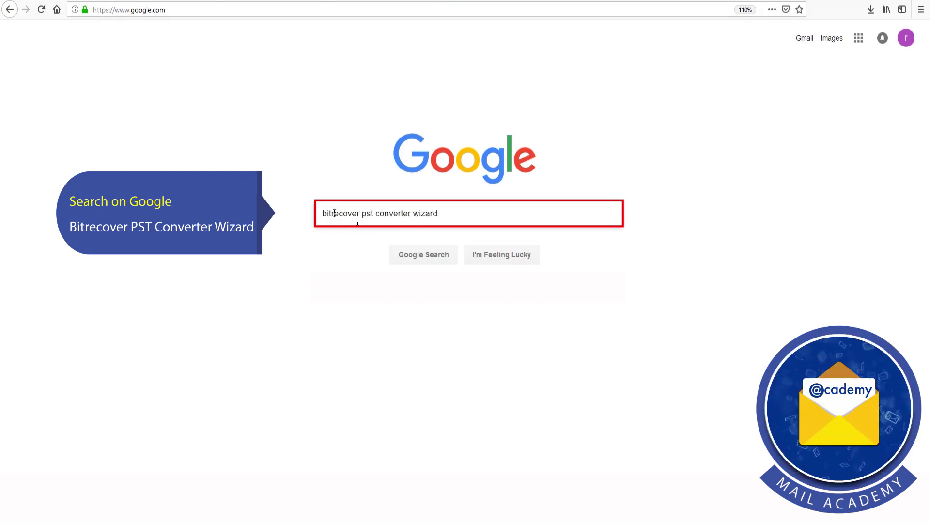
{"action": "left_click", "coordinate": [425, 257]}
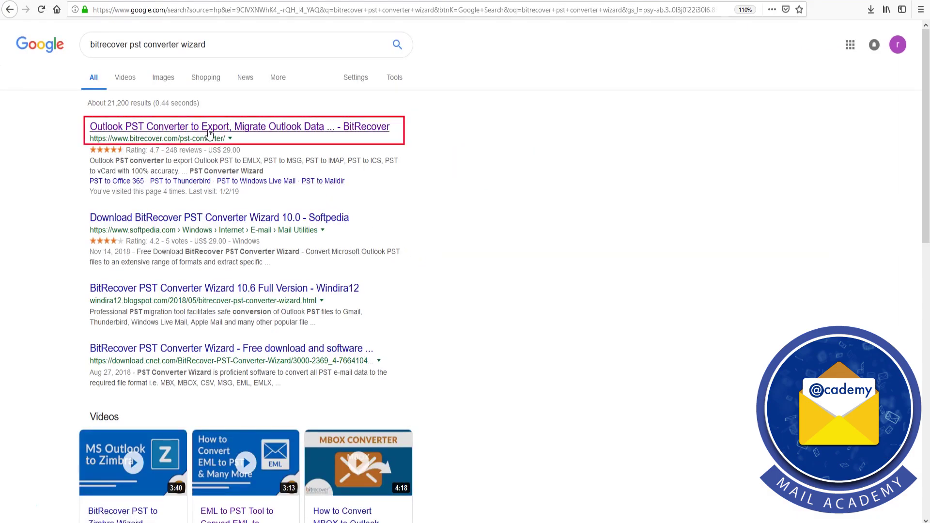
Download the PST Converter Wizard installer from the BitRecover product page and open it
{"action": "left_click", "coordinate": [194, 128]}
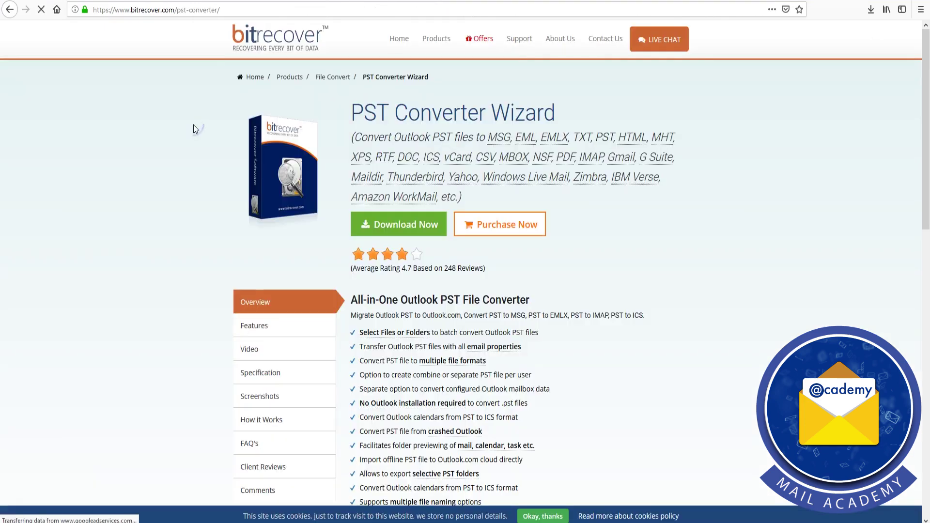
{"action": "left_click", "coordinate": [400, 226]}
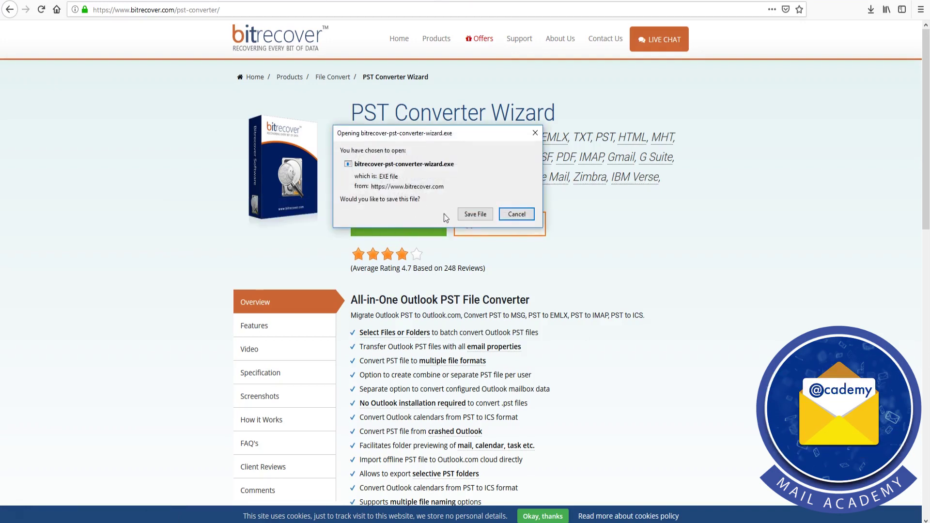
{"action": "left_click", "coordinate": [476, 214]}
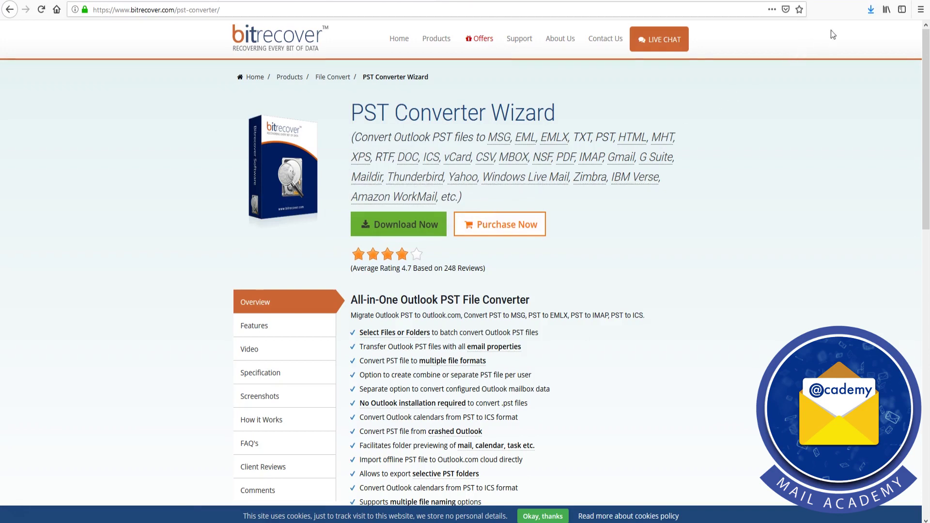
{"action": "left_click", "coordinate": [871, 10]}
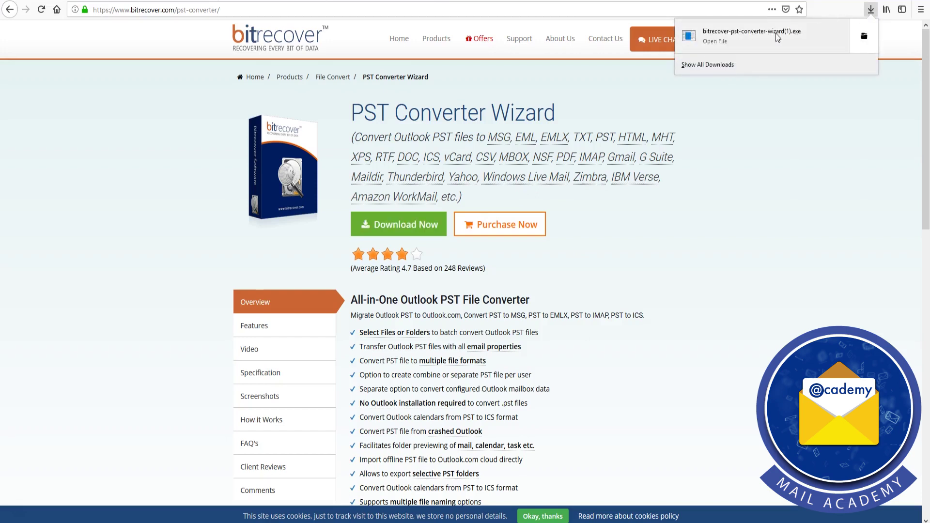
{"action": "left_click", "coordinate": [729, 43]}
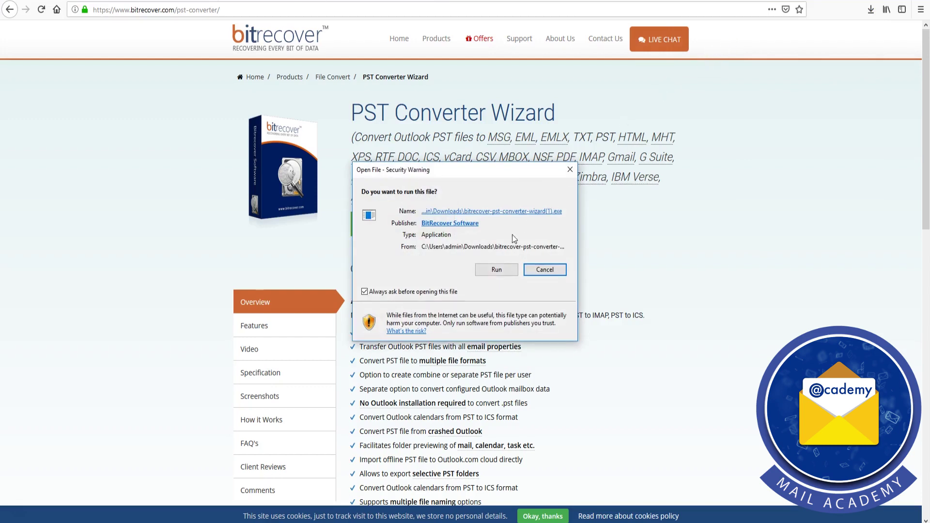
Install PST Converter Wizard in English with default location and desktop/Quick Launch icons, then launch it
{"action": "left_click", "coordinate": [497, 270]}
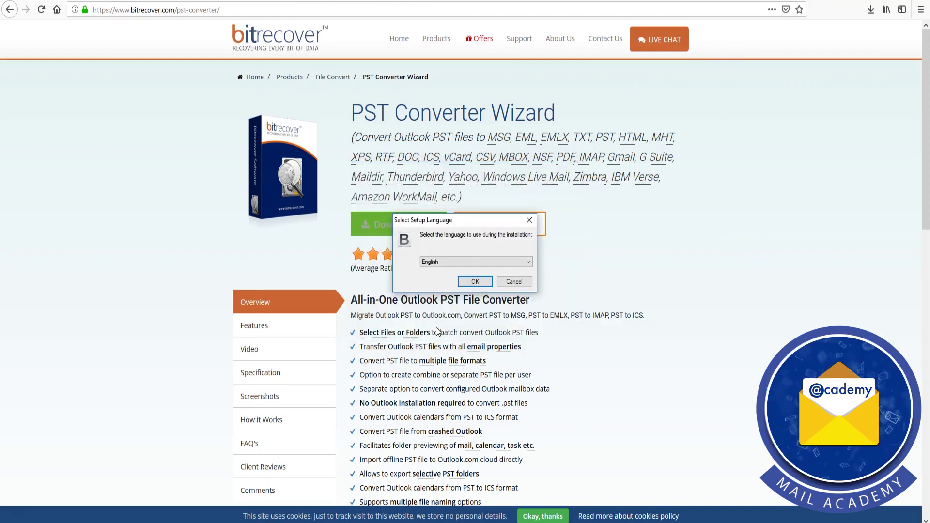
{"action": "left_click", "coordinate": [486, 282]}
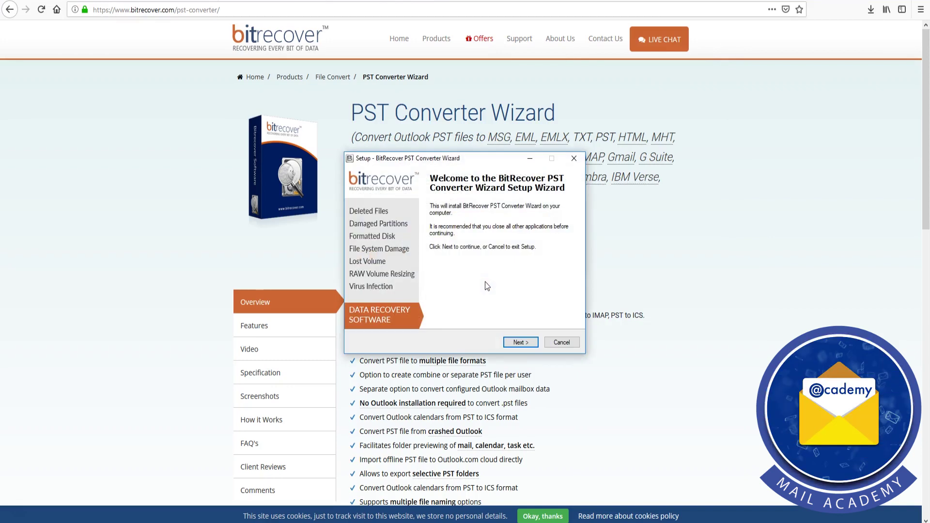
{"action": "left_click", "coordinate": [528, 343]}
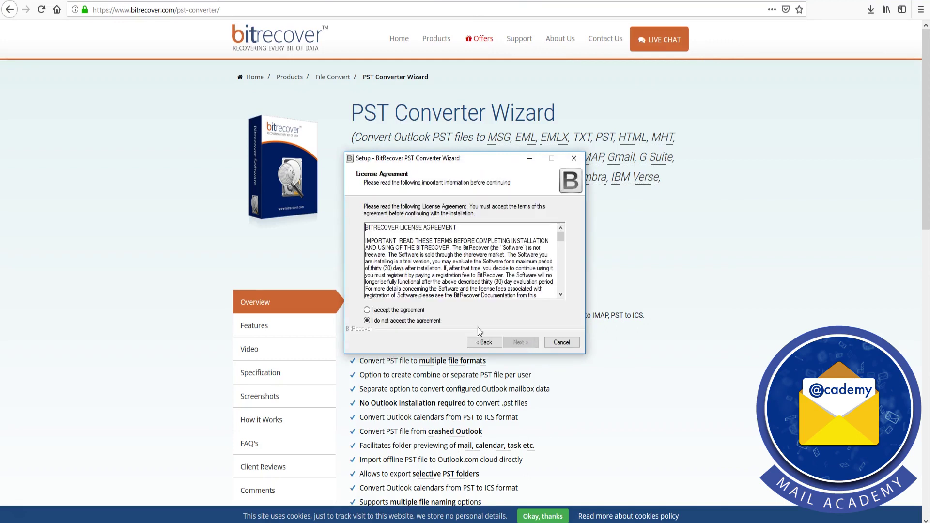
{"action": "left_click", "coordinate": [367, 310]}
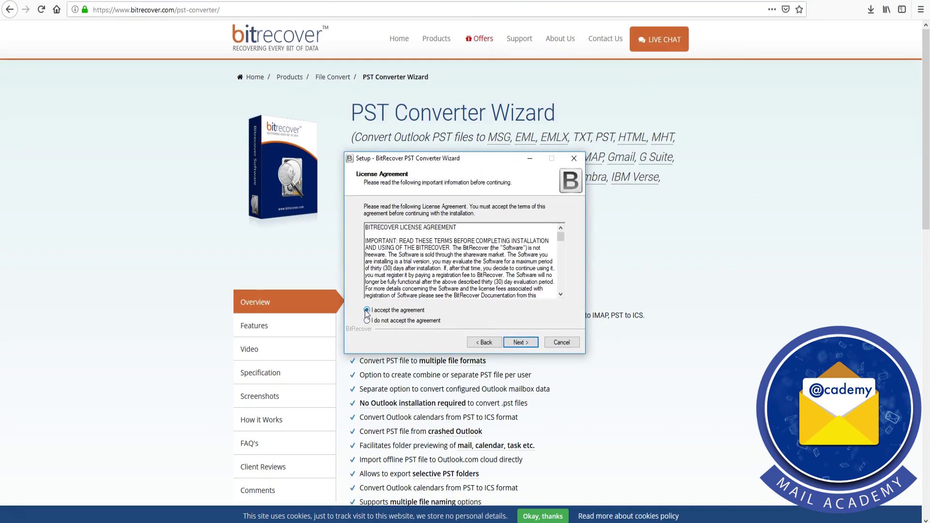
{"action": "left_click", "coordinate": [527, 345]}
{"action": "left_click", "coordinate": [527, 345]}
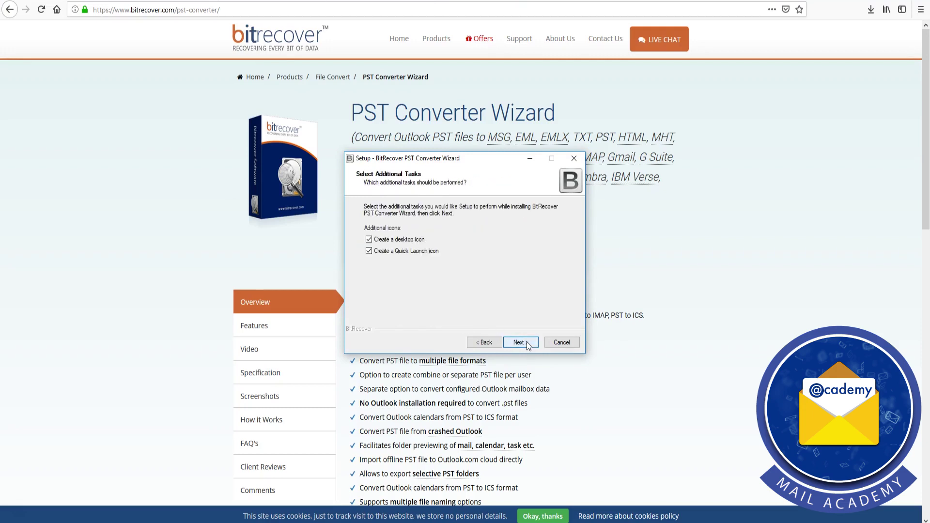
{"action": "left_click", "coordinate": [527, 345]}
{"action": "left_click", "coordinate": [527, 345]}
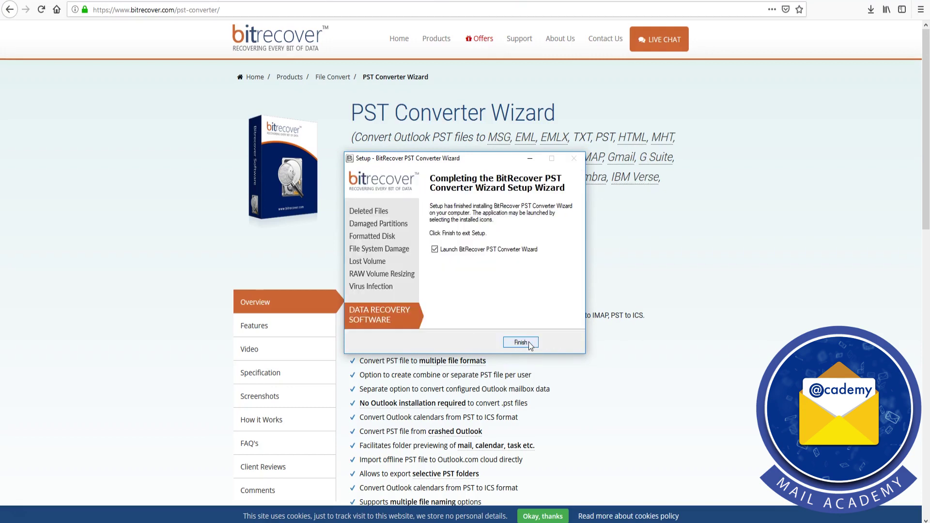
{"action": "left_click", "coordinate": [521, 343]}
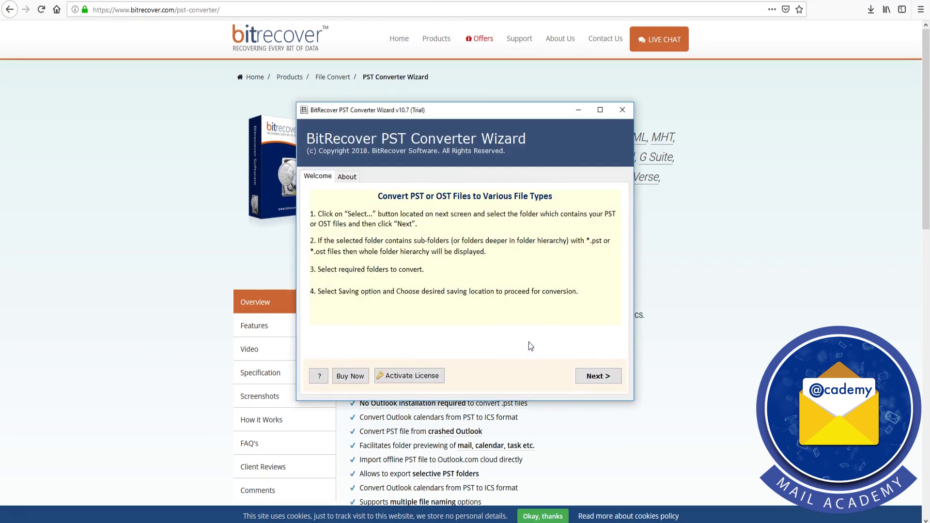
Load My Outlook Data File.pst manually and tick all its folders, including Inbox and Deleted Items
{"action": "left_click", "coordinate": [615, 378]}
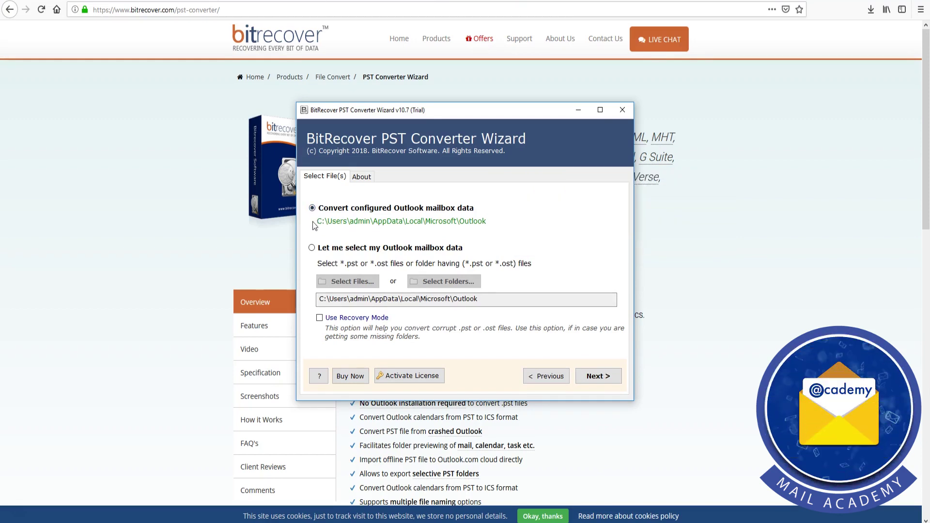
{"action": "left_click", "coordinate": [311, 248]}
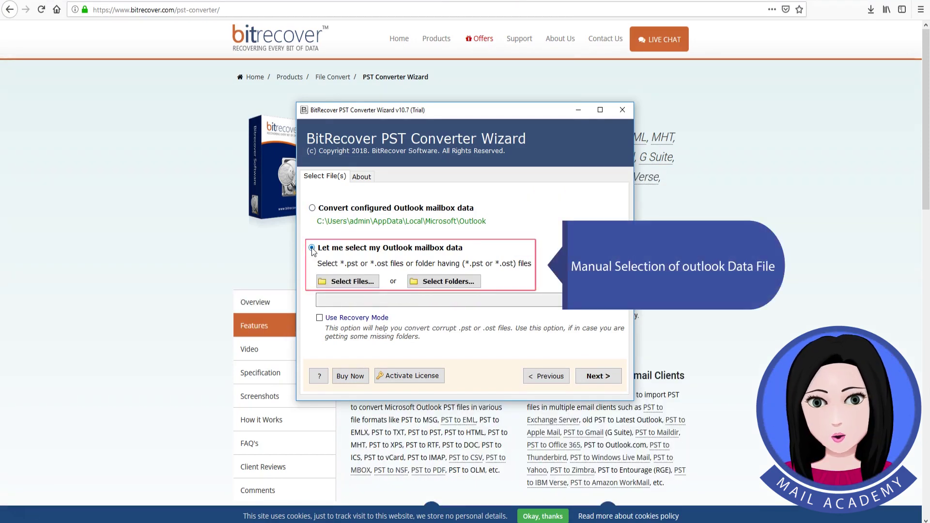
{"action": "left_click", "coordinate": [341, 282]}
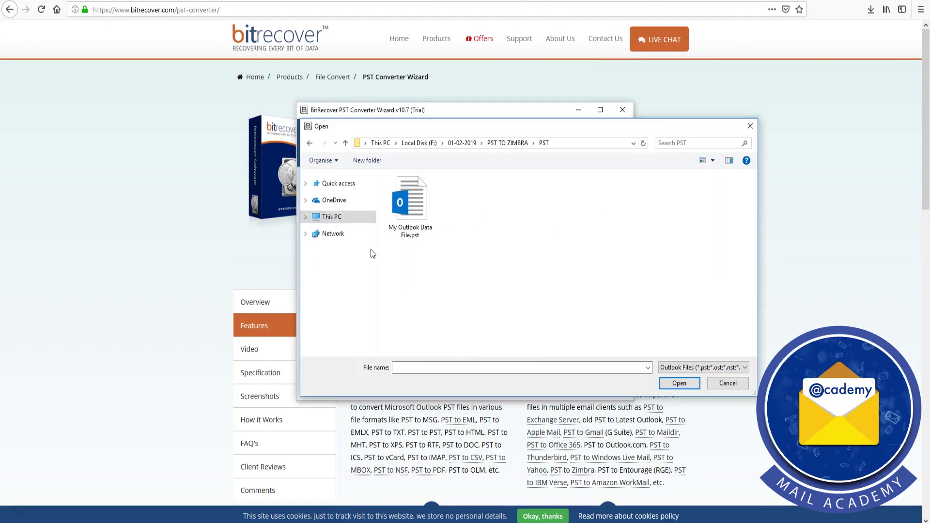
{"action": "left_click", "coordinate": [420, 218]}
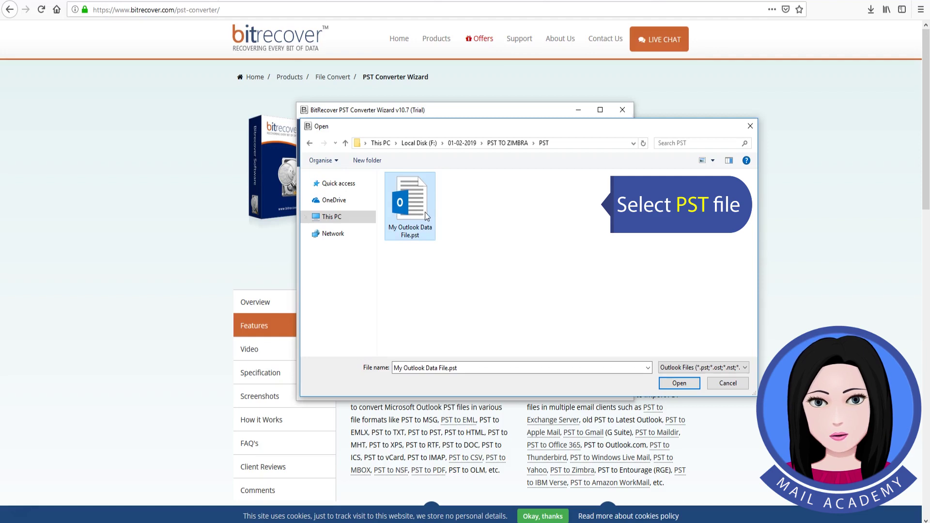
{"action": "left_click", "coordinate": [678, 384]}
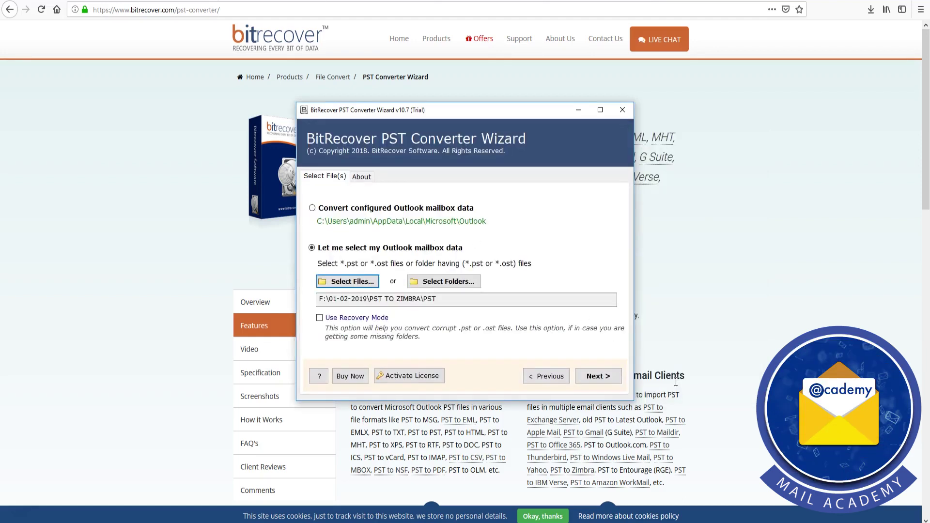
{"action": "left_click", "coordinate": [617, 380]}
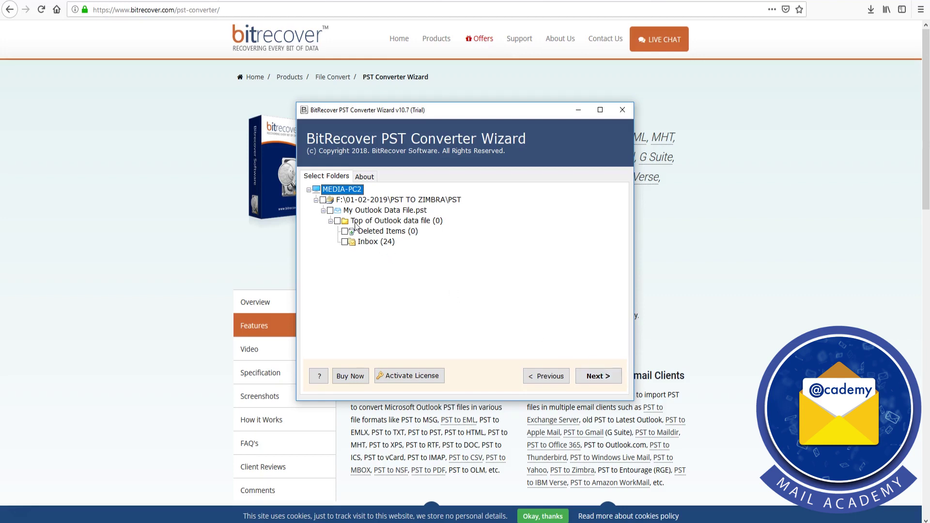
{"action": "left_click", "coordinate": [323, 200]}
Choose Outlook.com as the saving option and enter the account e-mail and password
{"action": "left_click", "coordinate": [608, 378]}
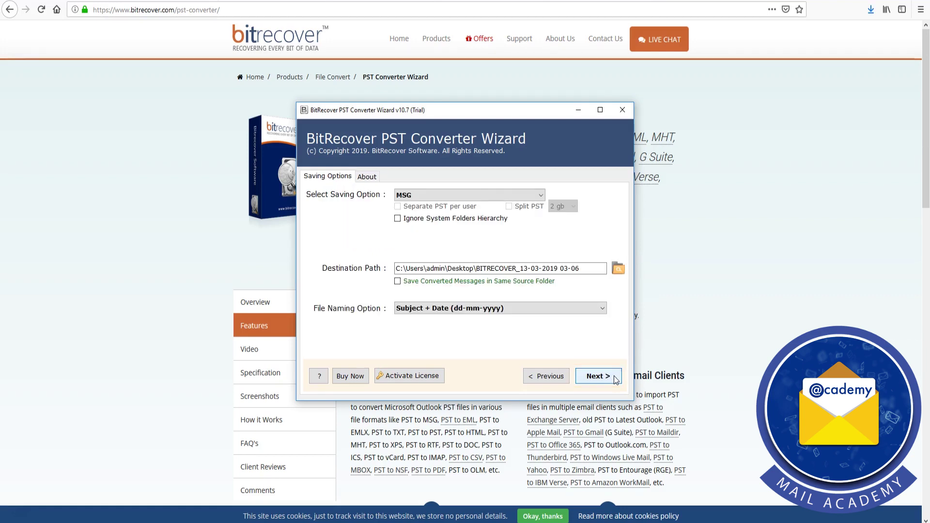
{"action": "left_click", "coordinate": [541, 197]}
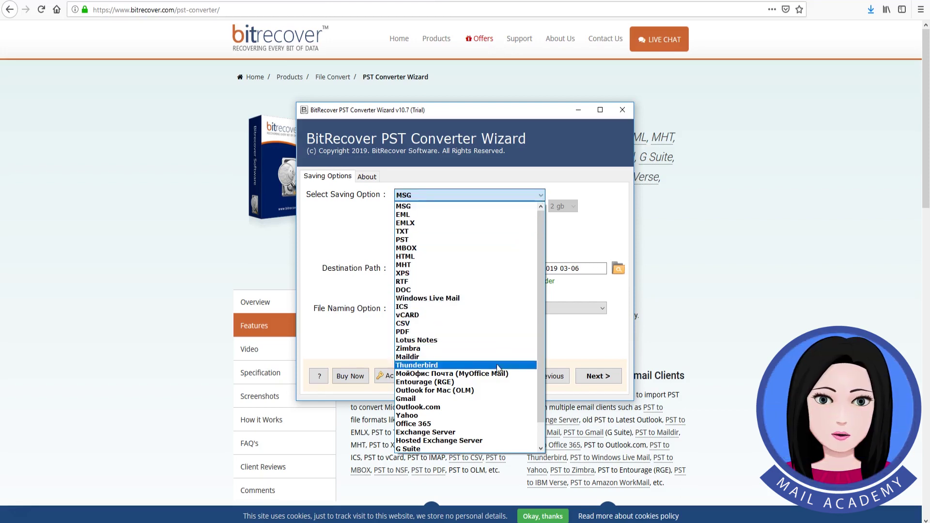
{"action": "left_click", "coordinate": [489, 408]}
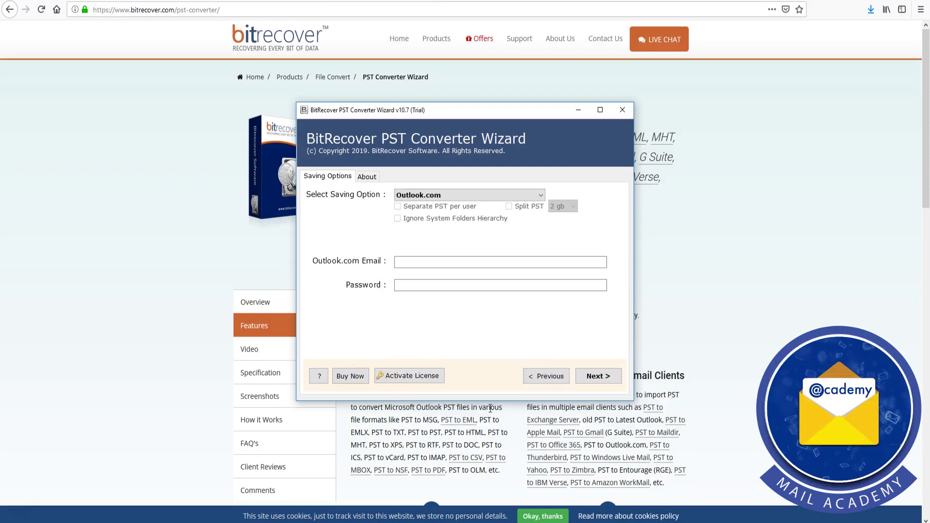
{"action": "left_click", "coordinate": [402, 262]}
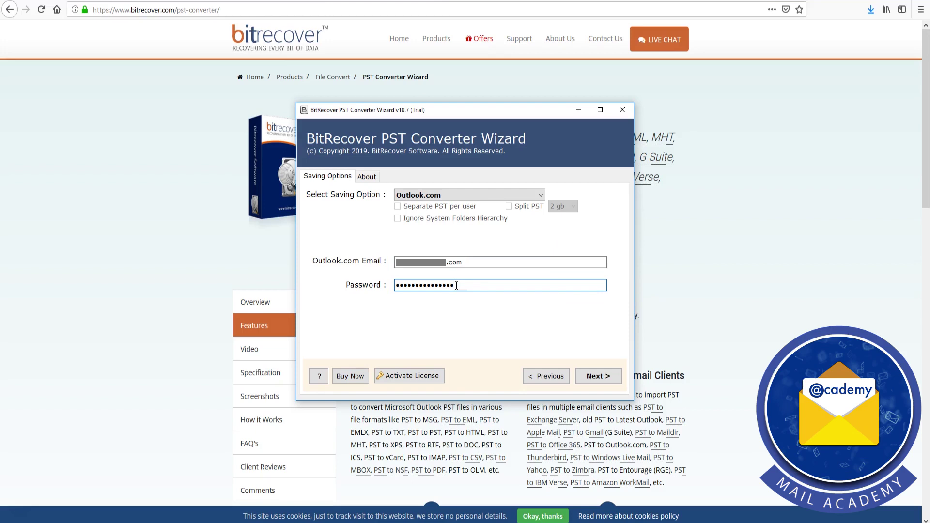
Convert the mailbox into Outlook.com, acknowledging the completion and trial limitation messages
{"action": "left_click", "coordinate": [616, 379]}
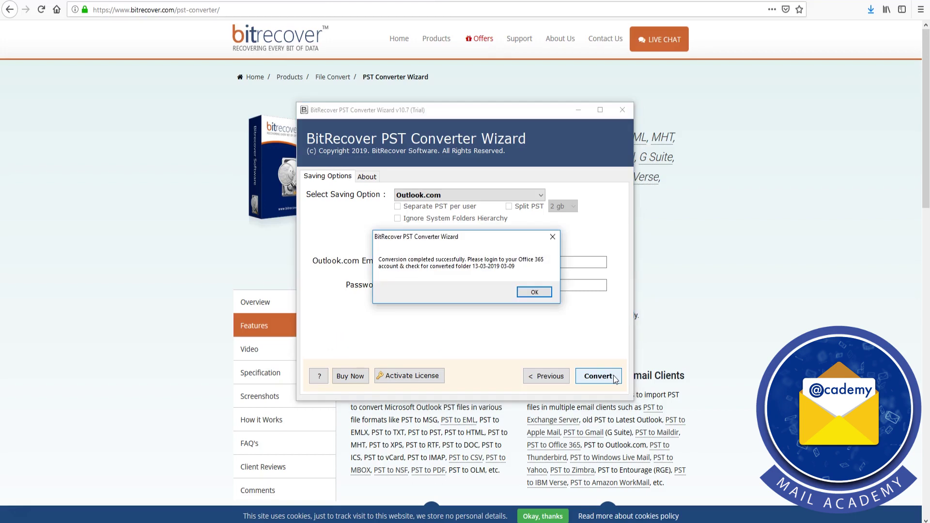
{"action": "left_click", "coordinate": [534, 292]}
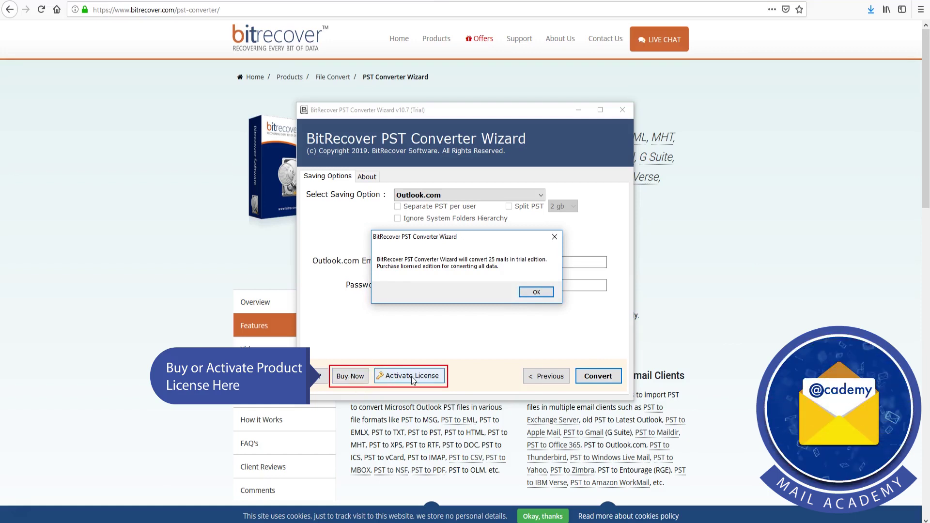
{"action": "left_click", "coordinate": [537, 292]}
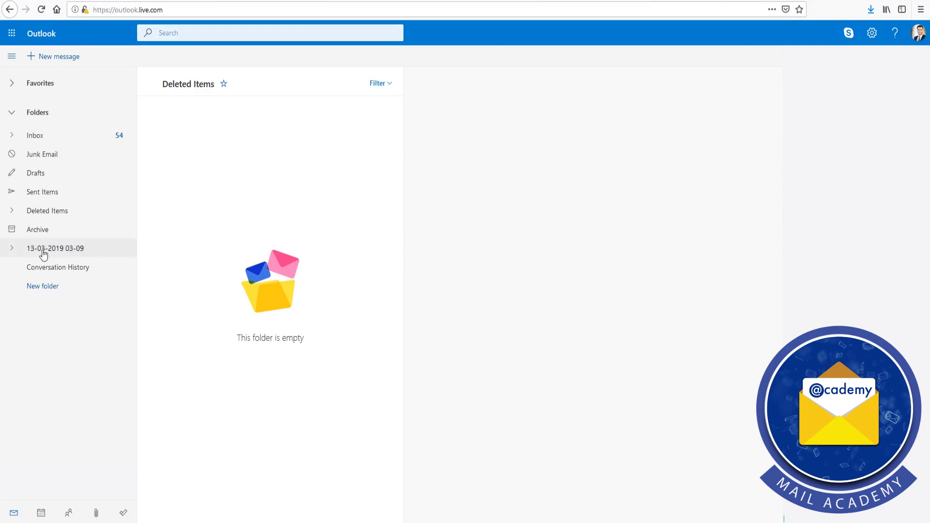
{"action": "left_click", "coordinate": [12, 249]}
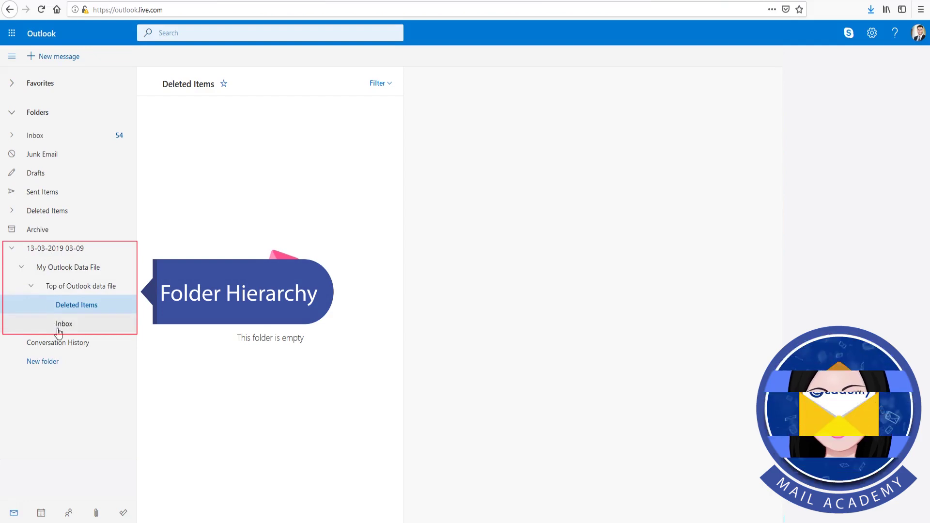
{"action": "left_click", "coordinate": [85, 331]}
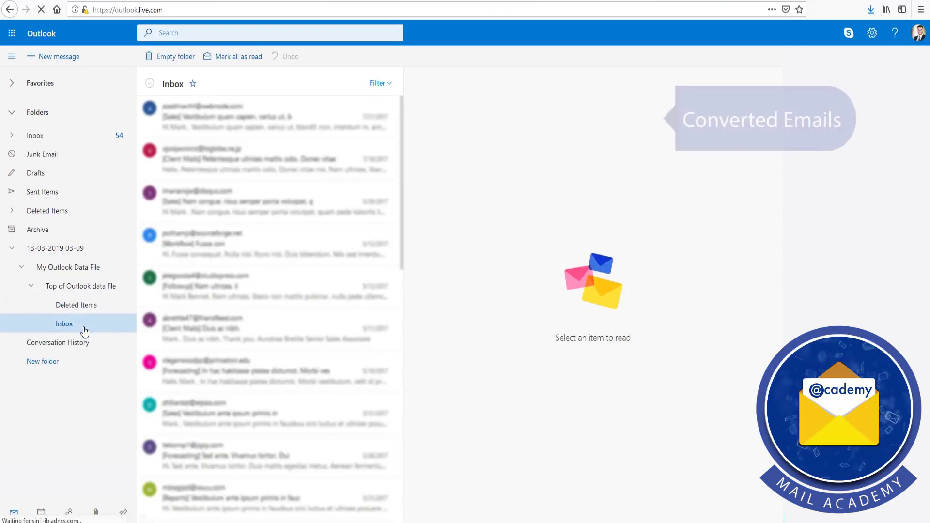